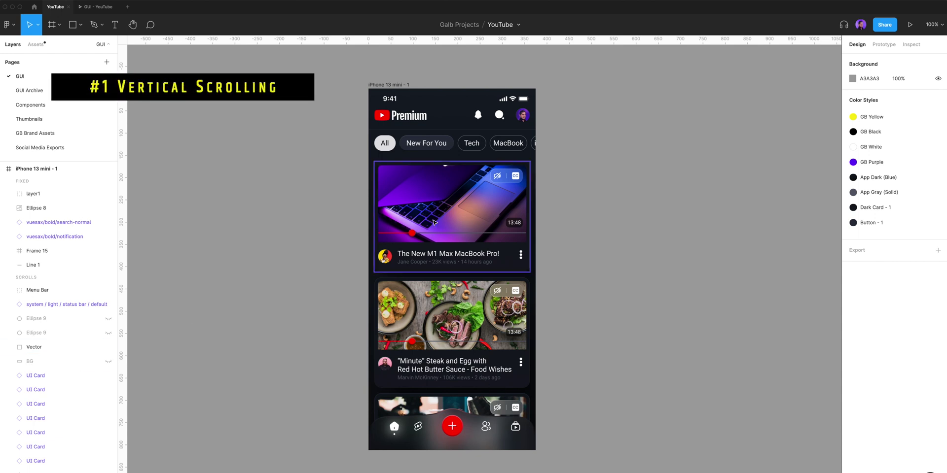
Select all ten UI Card layers and drag them out of the iPhone frame to the right
{"action": "left_click", "coordinate": [63, 383]}
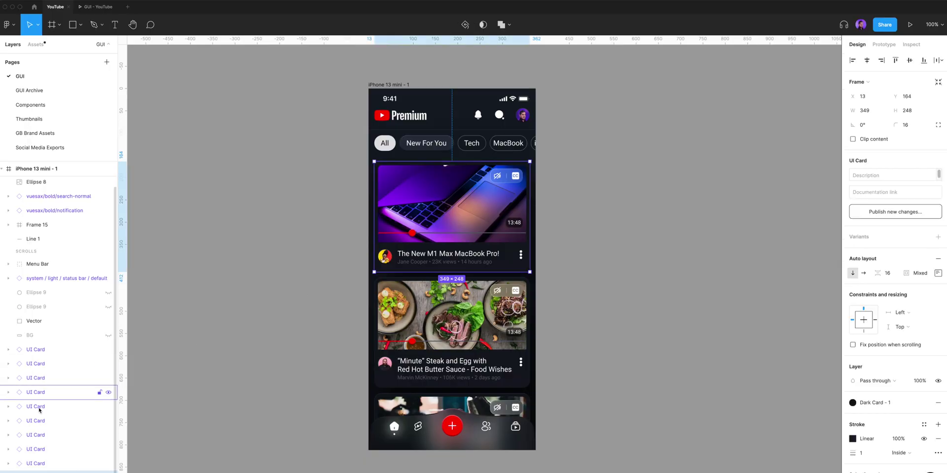
{"action": "left_click", "coordinate": [50, 353], "text": "shift"}
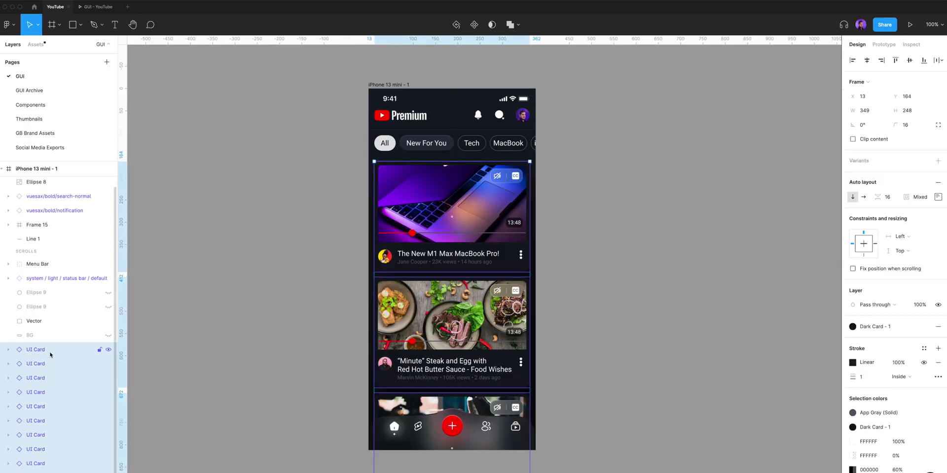
{"action": "left_click_drag", "start_coordinate": [476, 214], "coordinate": [671, 141]}
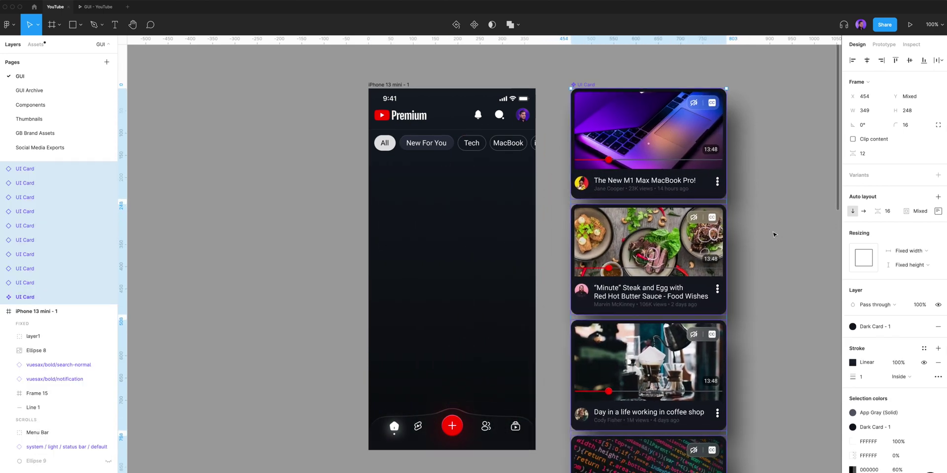
Zoom out to see phone and card column, then marquee-select all ten cards again
{"action": "left_click", "coordinate": [773, 235]}
{"action": "key", "text": "minus"}
{"action": "scroll", "coordinate": [740, 233], "scroll_direction": "down", "scroll_amount": 10}
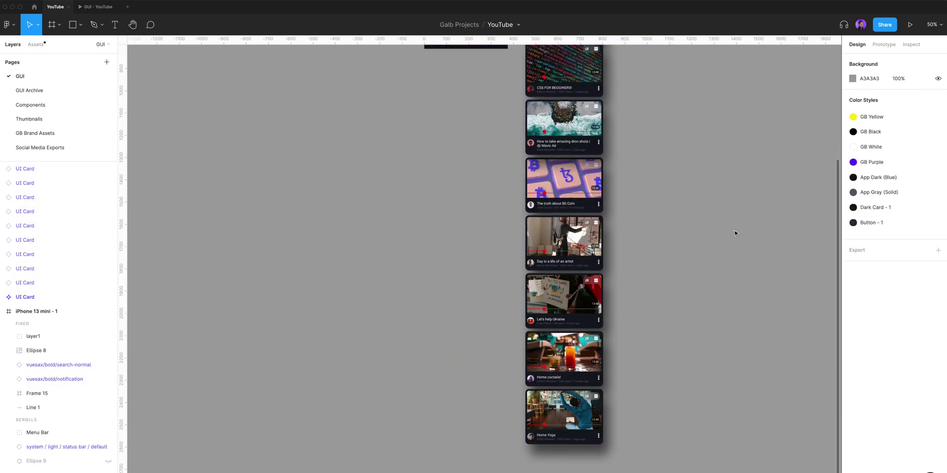
{"action": "scroll", "coordinate": [734, 233], "scroll_direction": "up", "scroll_amount": 10}
{"action": "key", "text": "shift+0"}
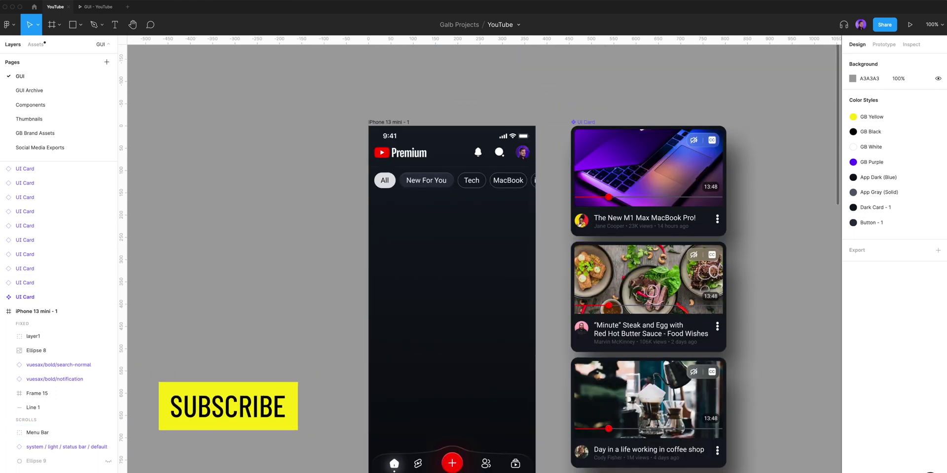
{"action": "key", "text": "minus"}
{"action": "key", "text": "minus"}
{"action": "scroll", "coordinate": [581, 276], "scroll_direction": "down", "scroll_amount": 3}
{"action": "scroll", "coordinate": [582, 276], "scroll_direction": "right", "scroll_amount": 2}
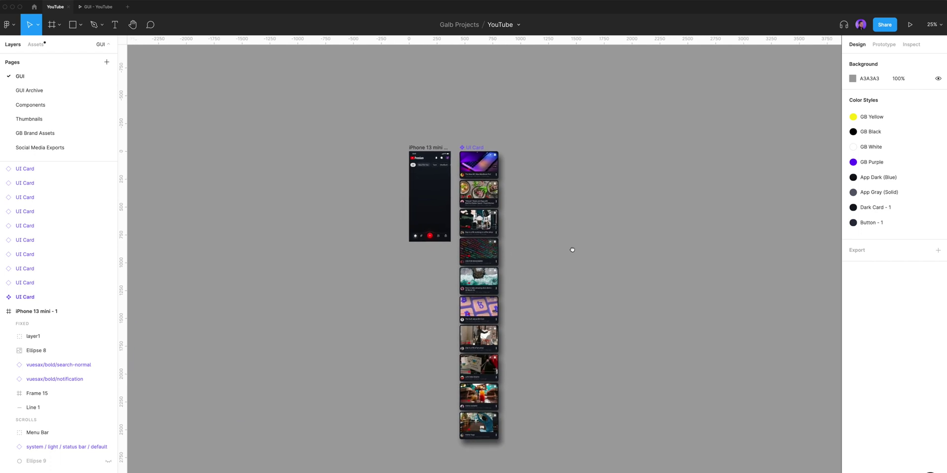
{"action": "left_click_drag", "start_coordinate": [457, 136], "coordinate": [513, 387]}
{"action": "key", "text": "shift+a"}
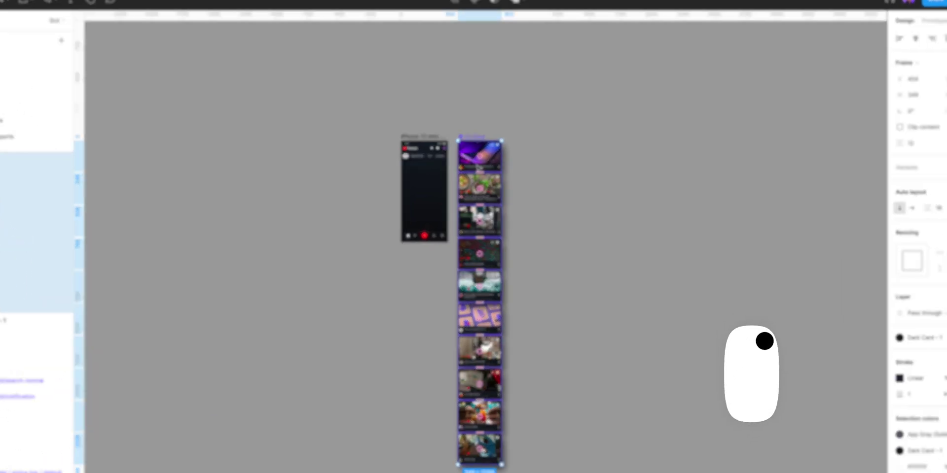
{"action": "right_click", "coordinate": [478, 164]}
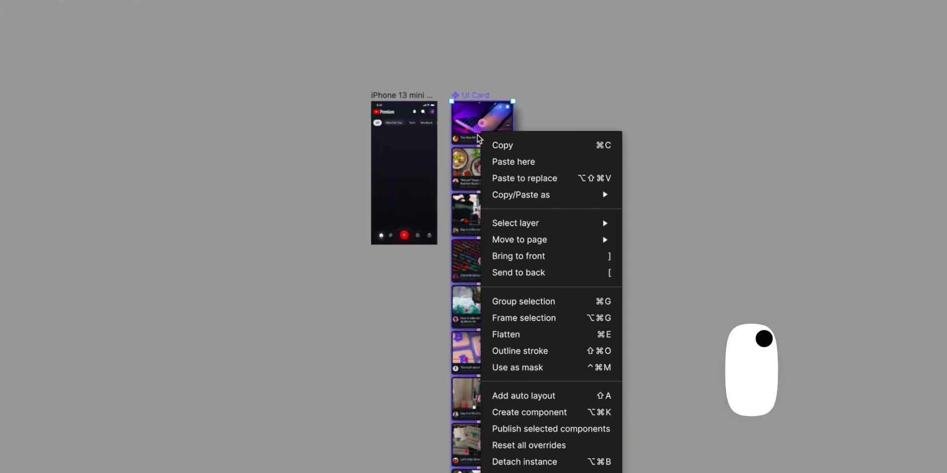
Frame the selected cards as 'scrolling content' and drop that frame into the iPhone 13 mini frame
{"action": "left_click", "coordinate": [536, 318]}
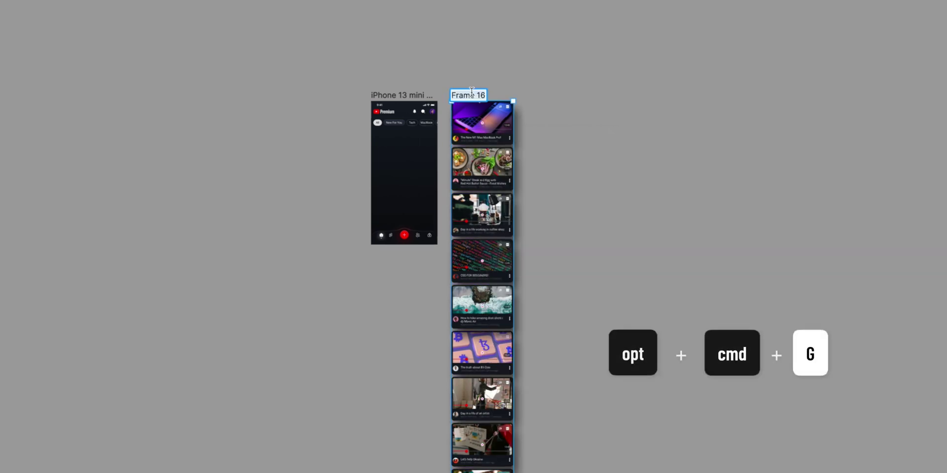
{"action": "type", "text": "ng content"}
{"action": "key", "text": "Return"}
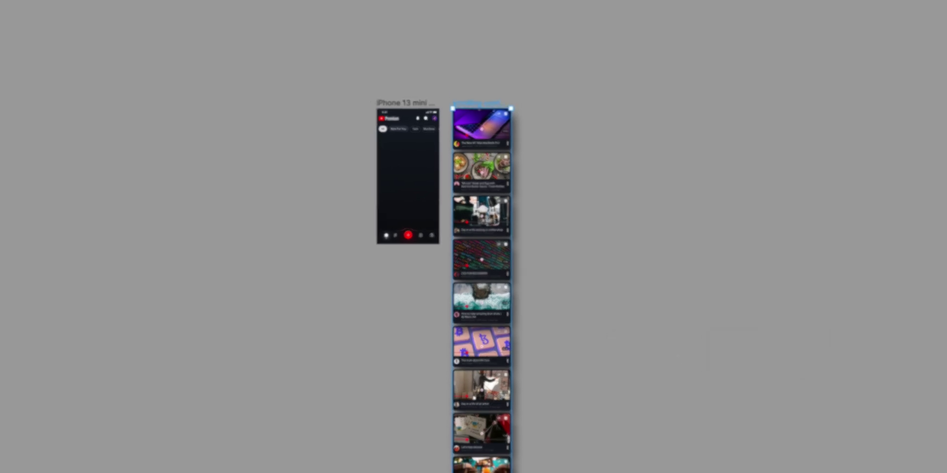
{"action": "left_click_drag", "start_coordinate": [483, 105], "coordinate": [418, 145]}
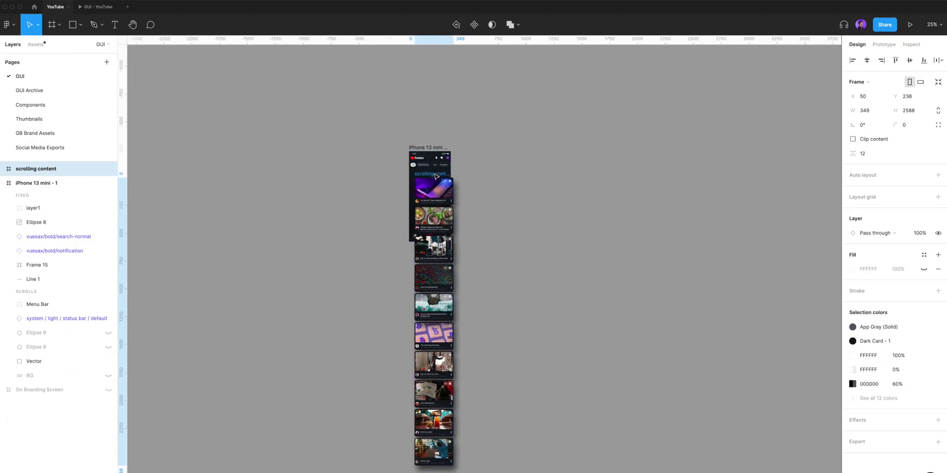
{"action": "left_click_drag", "start_coordinate": [436, 176], "coordinate": [432, 173]}
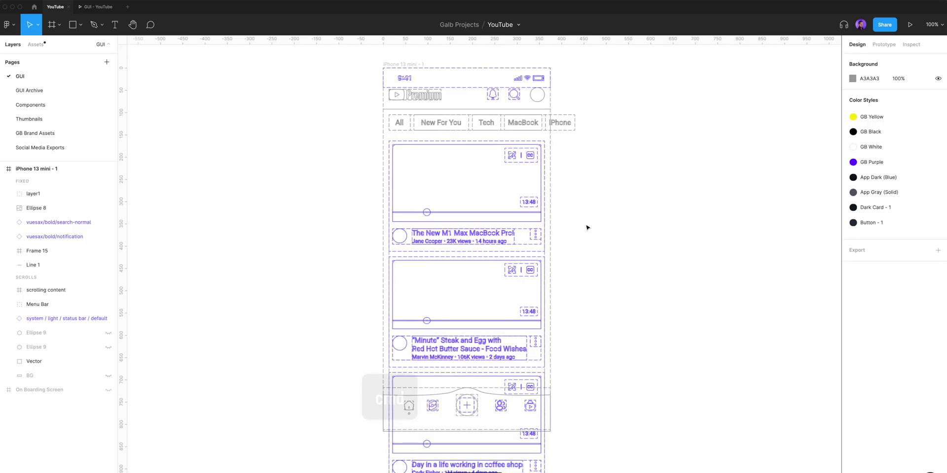
Toggle Outline view (Cmd+Y) and scroll to check the scrolling content frame's bounds against the phone
{"action": "key", "text": "super+y"}
{"action": "scroll", "coordinate": [587, 227], "scroll_direction": "down", "scroll_amount": 5}
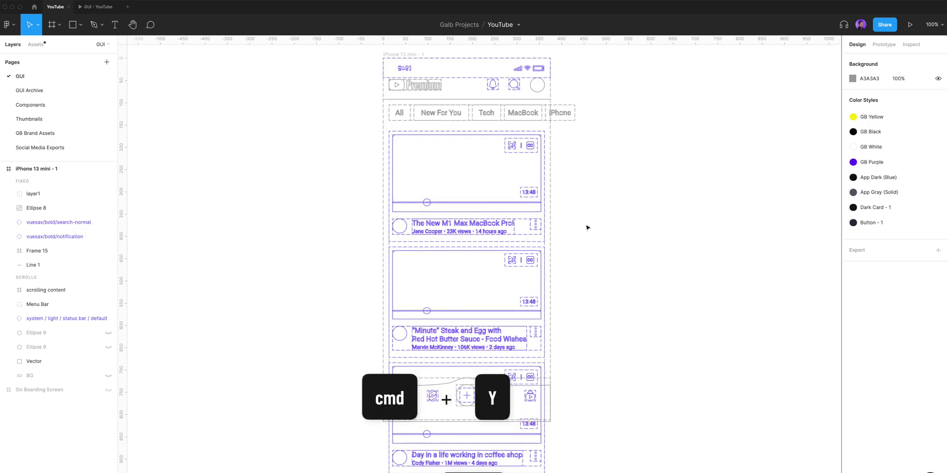
{"action": "scroll", "coordinate": [587, 227], "scroll_direction": "down", "scroll_amount": 5}
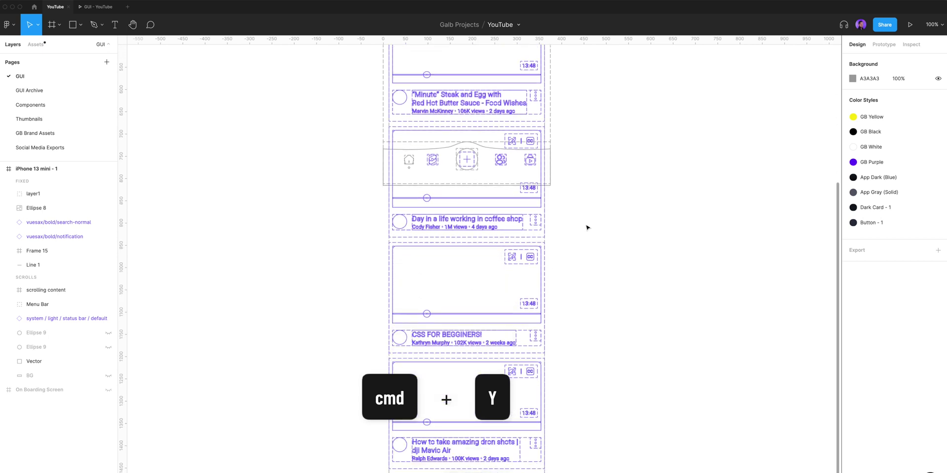
{"action": "scroll", "coordinate": [586, 227], "scroll_direction": "down", "scroll_amount": 3}
{"action": "scroll", "coordinate": [587, 227], "scroll_direction": "down", "scroll_amount": 5}
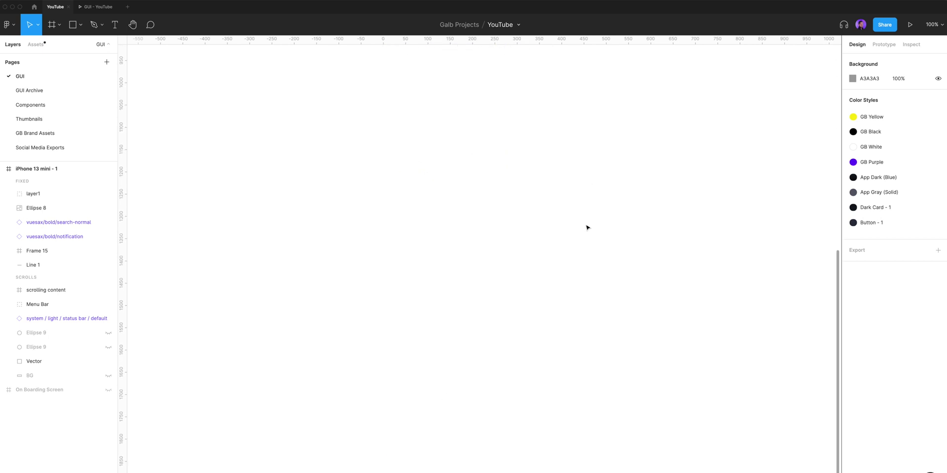
{"action": "scroll", "coordinate": [586, 227], "scroll_direction": "down", "scroll_amount": 3}
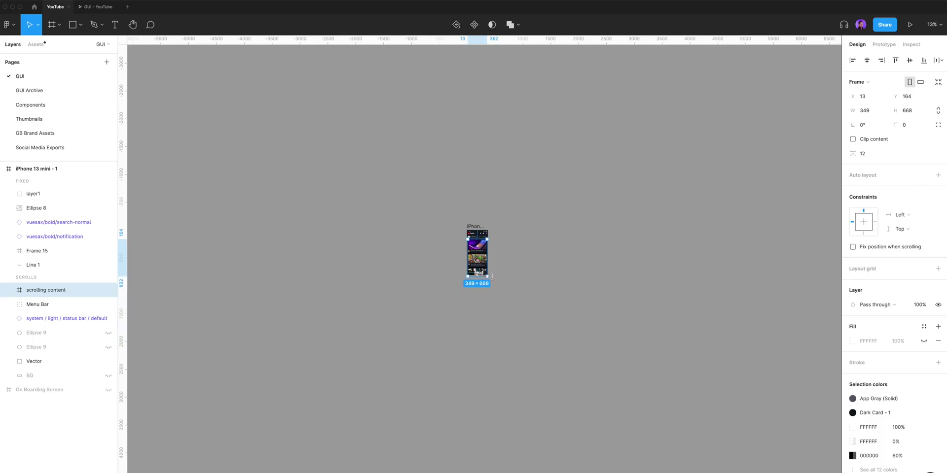
{"action": "scroll", "coordinate": [492, 275], "scroll_direction": "up", "scroll_amount": 10}
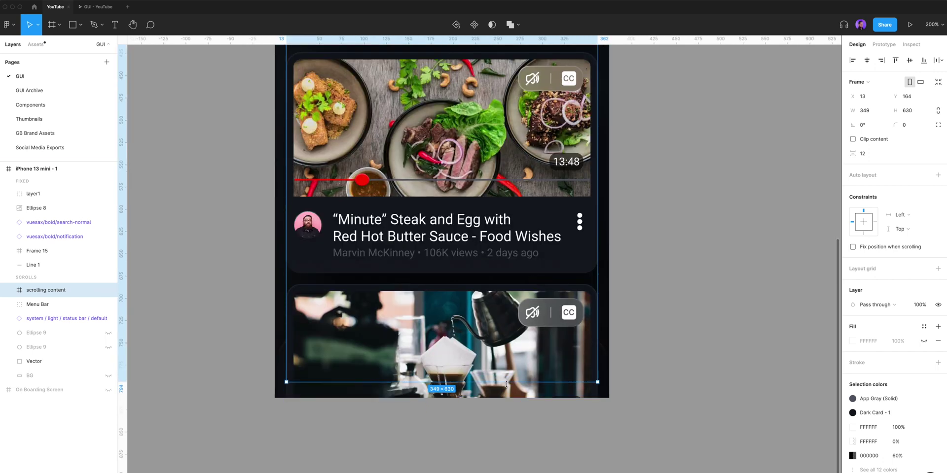
Extend the scrolling content frame's top edge up to Y 158, making it 349×654
{"action": "key", "text": "shift+0"}
{"action": "scroll", "coordinate": [488, 216], "scroll_direction": "up", "scroll_amount": 5}
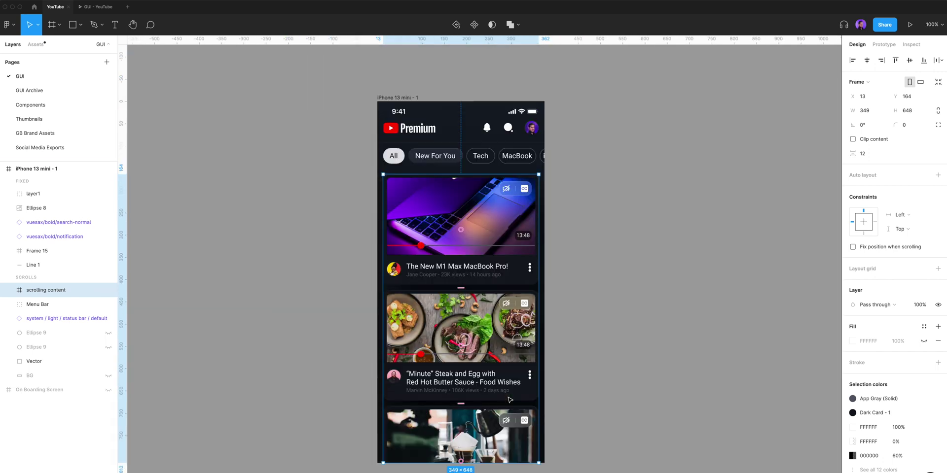
{"action": "left_click_drag", "start_coordinate": [485, 215], "coordinate": [485, 213]}
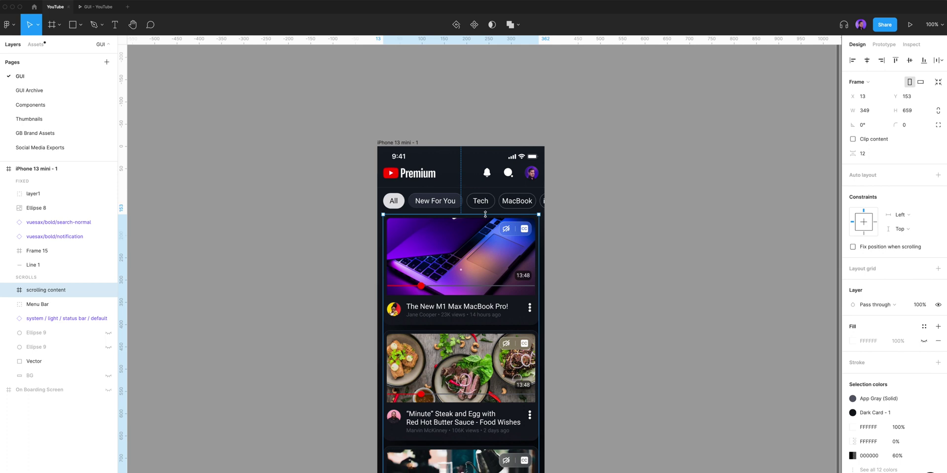
Rename Menu Bar to 'Nav Bar Menu' and layer scrolling content beneath it
{"action": "left_click", "coordinate": [583, 232]}
{"action": "scroll", "coordinate": [583, 233], "scroll_direction": "down", "scroll_amount": 3}
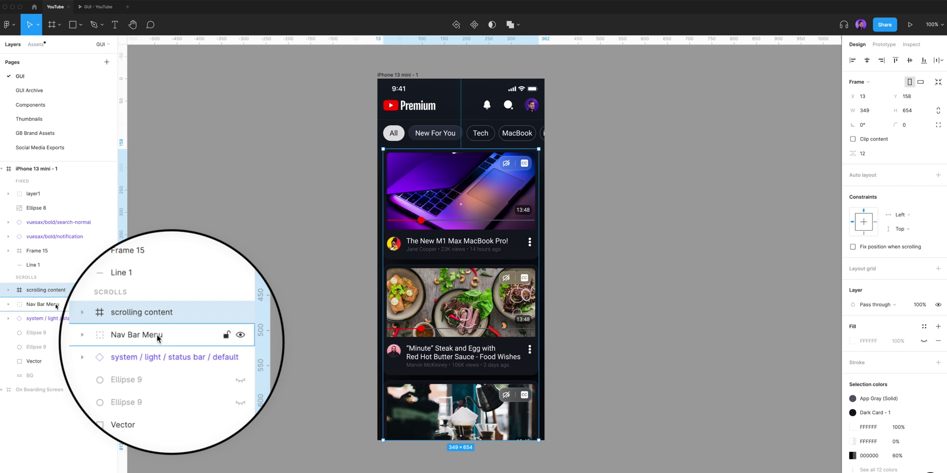
{"action": "left_click_drag", "start_coordinate": [54, 312], "coordinate": [45, 313]}
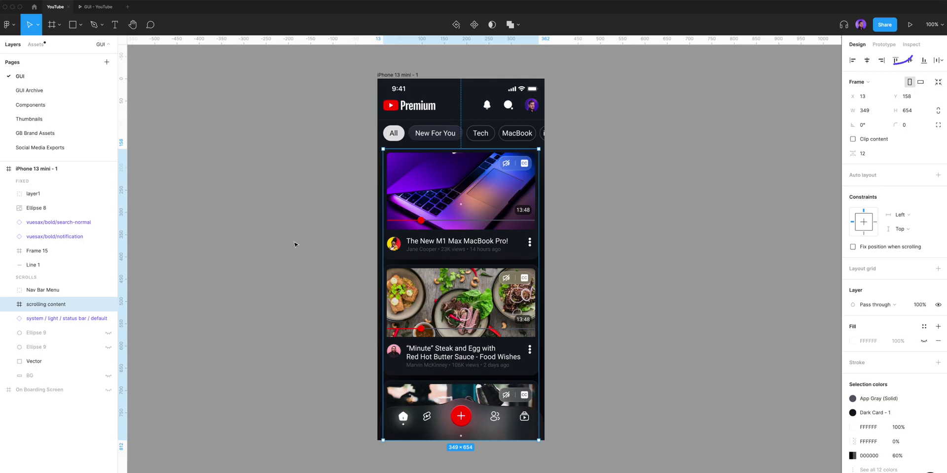
Set the scrolling content frame's overflow to Vertical scrolling and launch the prototype preview
{"action": "left_click", "coordinate": [294, 244]}
{"action": "left_click", "coordinate": [884, 45]}
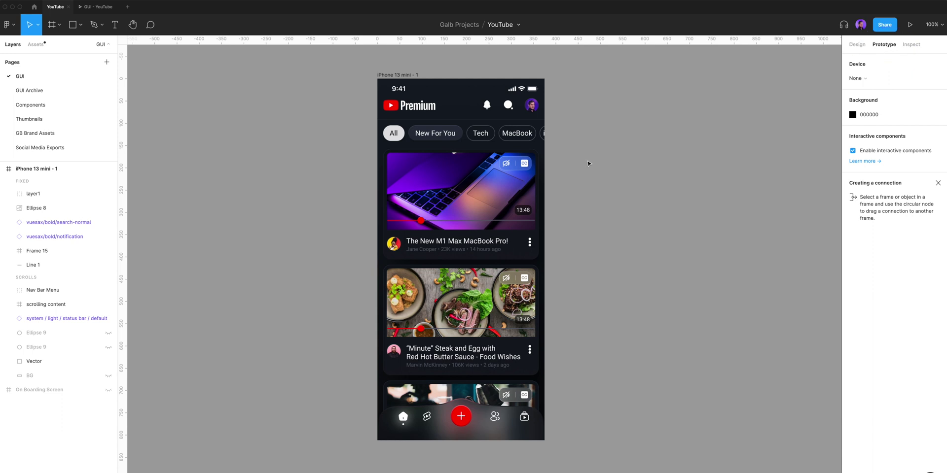
{"action": "left_click", "coordinate": [489, 196]}
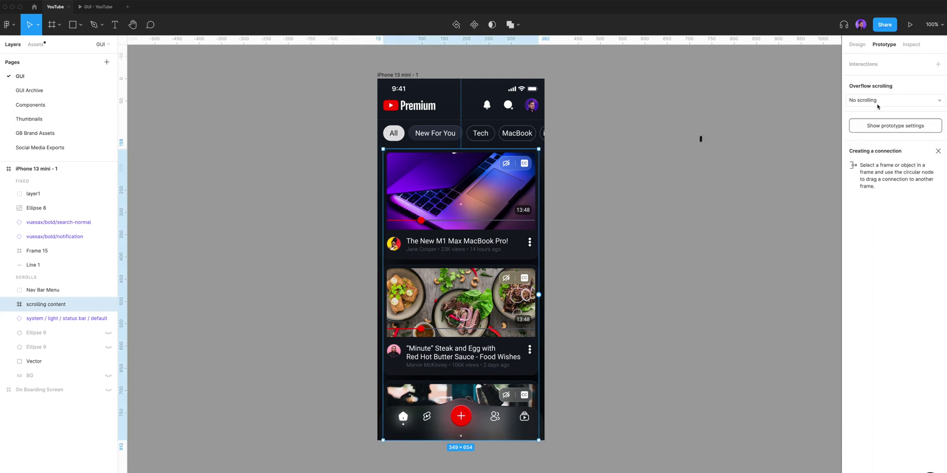
{"action": "left_click", "coordinate": [802, 137]}
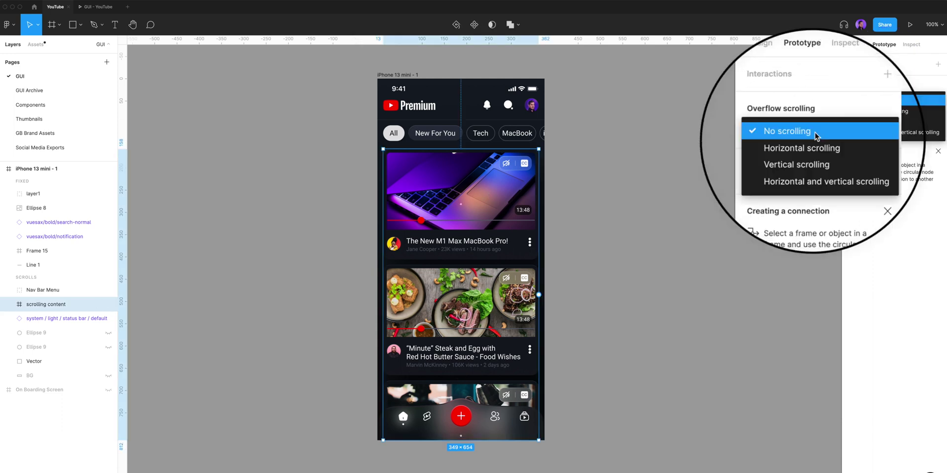
{"action": "left_click", "coordinate": [798, 165]}
{"action": "left_click", "coordinate": [598, 165]}
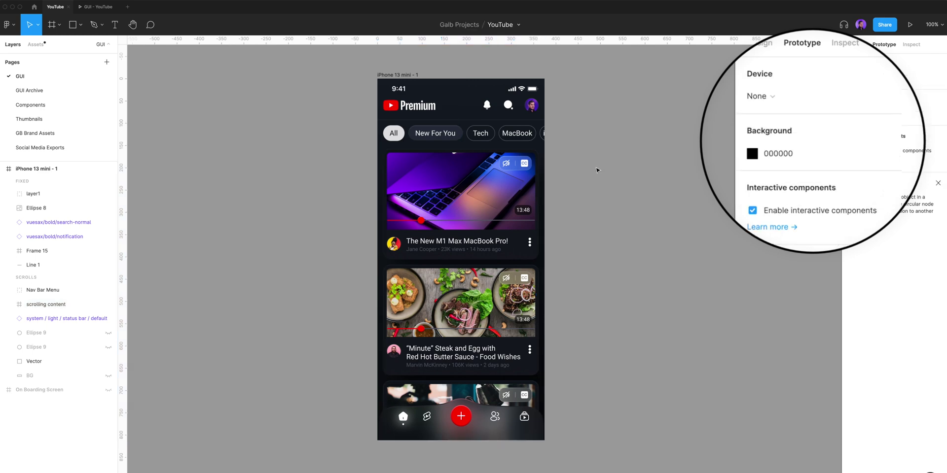
{"action": "key", "text": "super+alt+Return"}
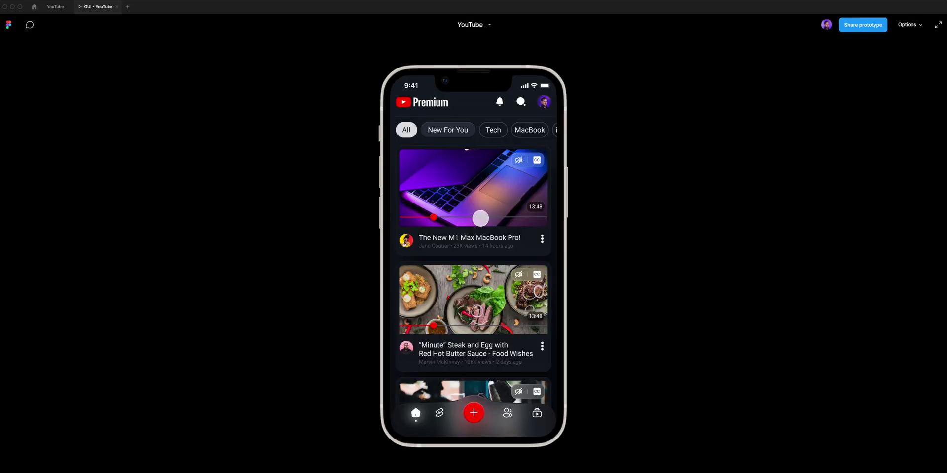
Scroll the feed in the preview, then draw a rectangle over the phone's header and chips
{"action": "scroll", "coordinate": [480, 218], "scroll_direction": "down", "scroll_amount": 10}
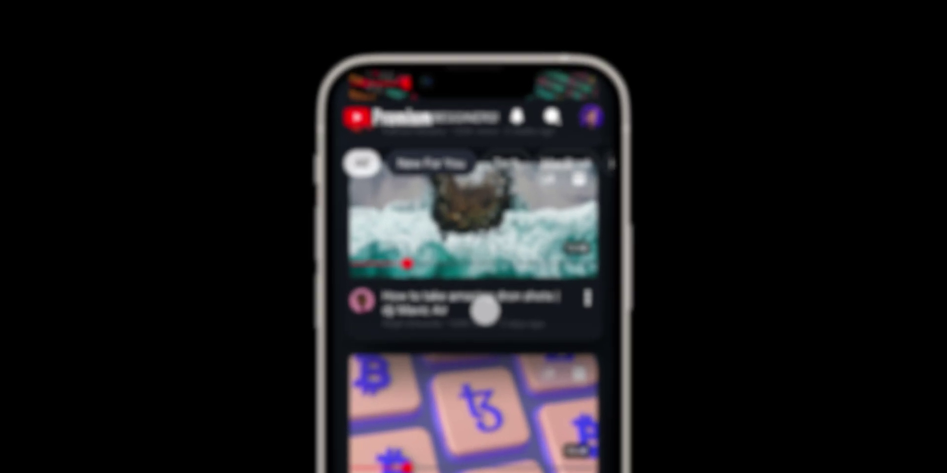
{"action": "scroll", "coordinate": [485, 311], "scroll_direction": "down", "scroll_amount": 6}
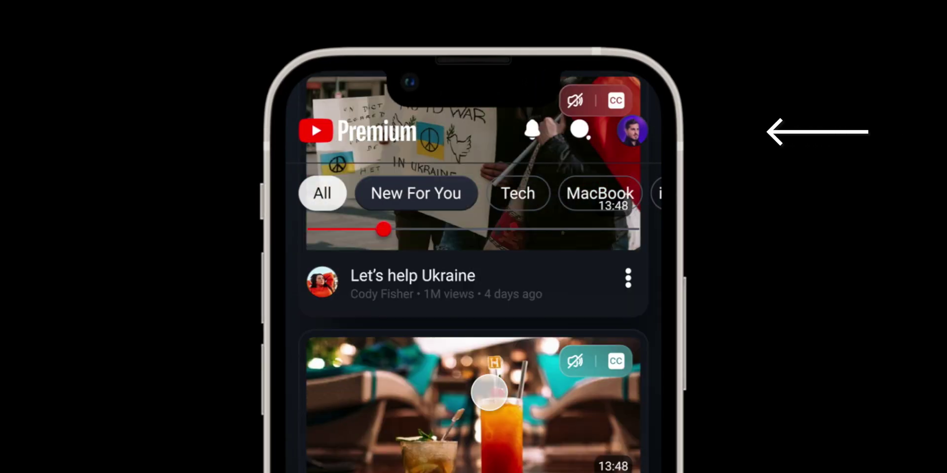
{"action": "scroll", "coordinate": [489, 393], "scroll_direction": "down", "scroll_amount": 2}
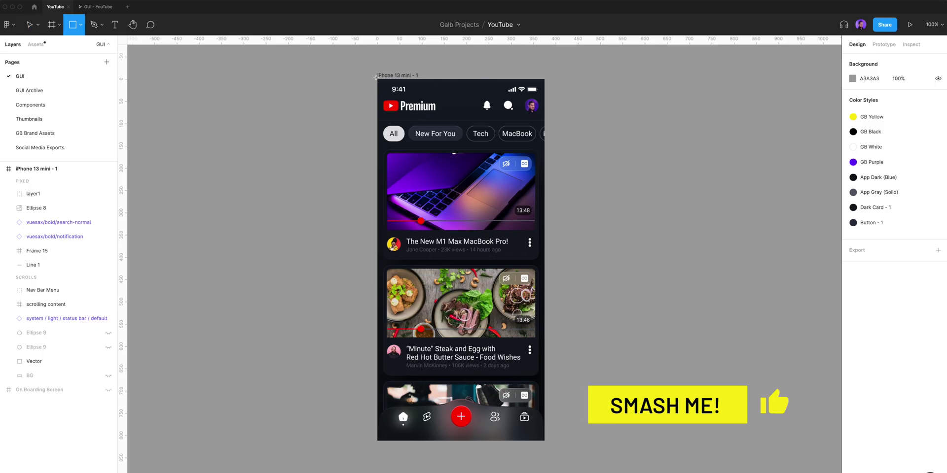
{"action": "left_click_drag", "start_coordinate": [378, 79], "coordinate": [544, 146]}
Eyedrop the dark 121922 app background into Rectangle 9's fill
{"action": "scroll", "coordinate": [516, 432], "scroll_direction": "up", "scroll_amount": 10}
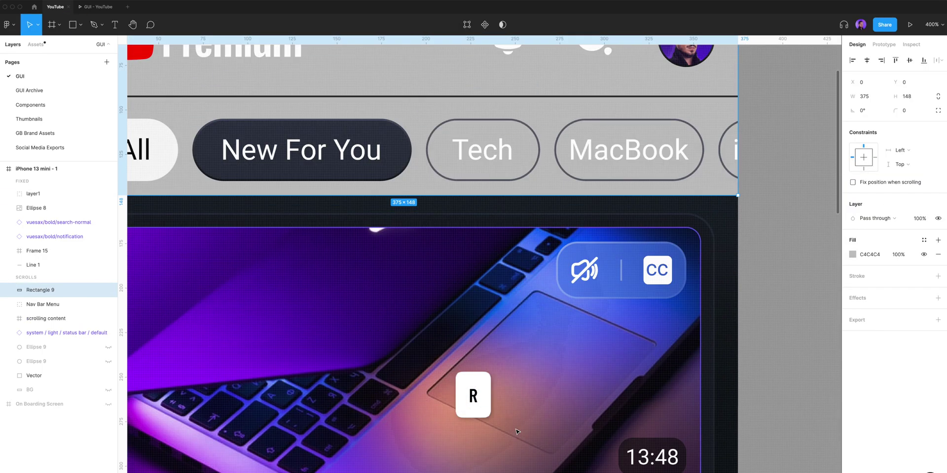
{"action": "scroll", "coordinate": [516, 432], "scroll_direction": "down", "scroll_amount": 5}
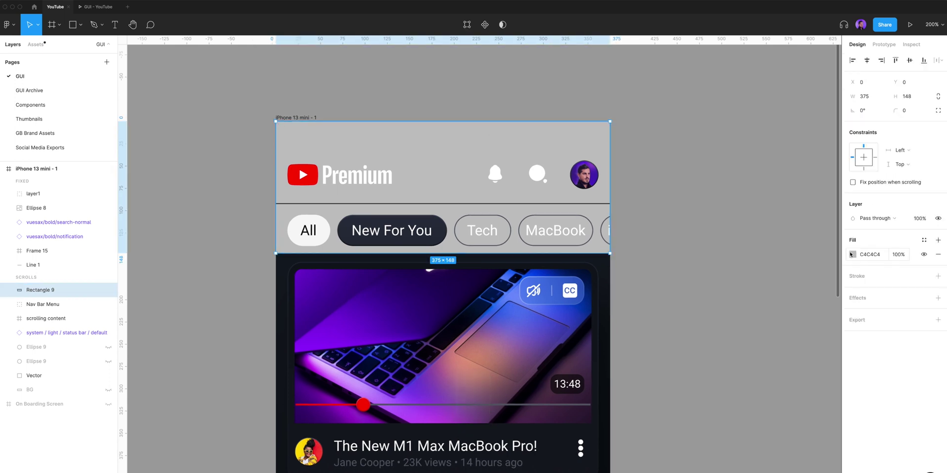
{"action": "left_click", "coordinate": [852, 255]}
{"action": "left_click", "coordinate": [748, 389]}
{"action": "left_click", "coordinate": [291, 264]}
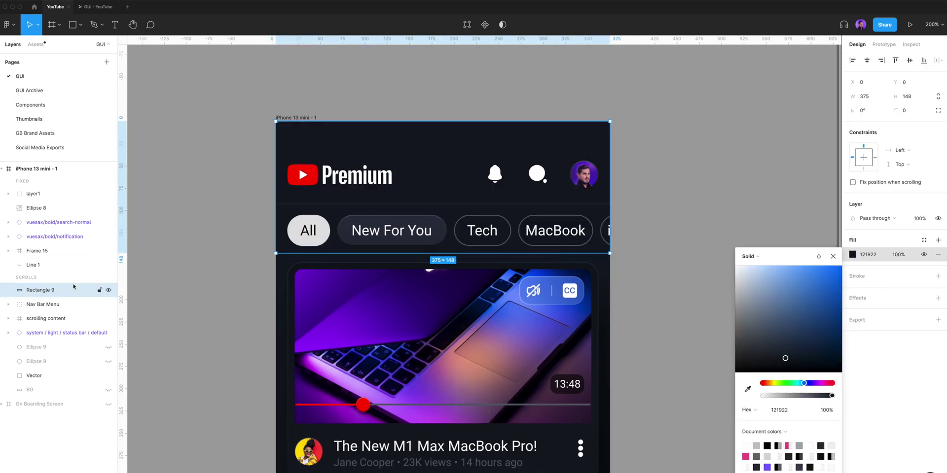
{"action": "key", "text": "Escape"}
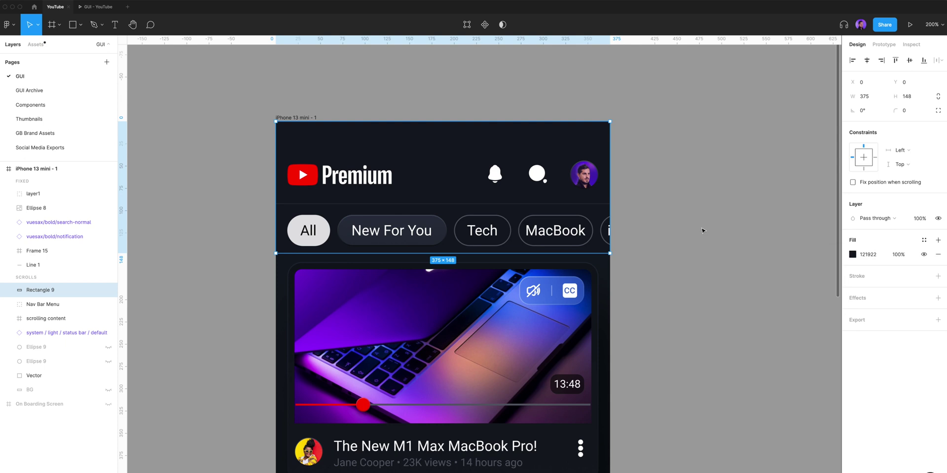
{"action": "key", "text": "Escape"}
{"action": "key", "text": "shift+0"}
Preview the prototype and scroll the feed beneath the dark header
{"action": "left_click", "coordinate": [908, 25]}
{"action": "scroll", "coordinate": [455, 226], "scroll_direction": "down", "scroll_amount": 10}
{"action": "scroll", "coordinate": [455, 226], "scroll_direction": "up", "scroll_amount": 5}
{"action": "scroll", "coordinate": [455, 227], "scroll_direction": "down", "scroll_amount": 15}
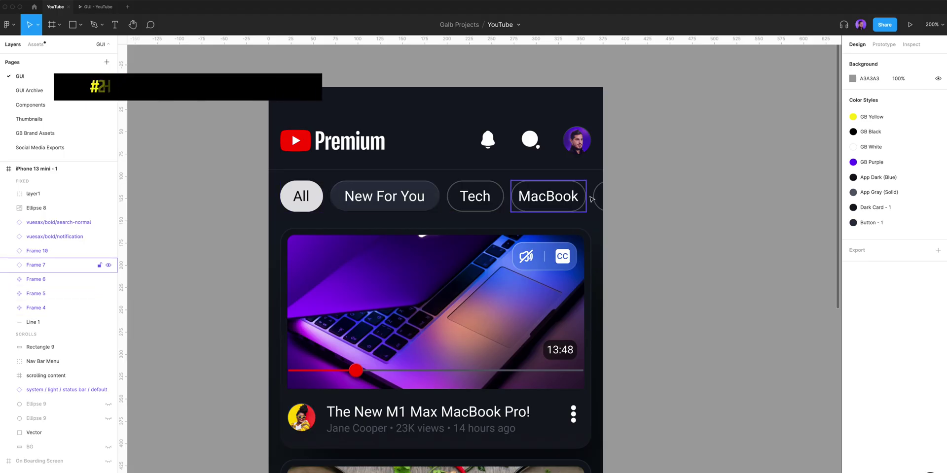
Alt-drag copies of the iPhone category chip out beside the phone as three new chips
{"action": "left_click", "coordinate": [596, 200]}
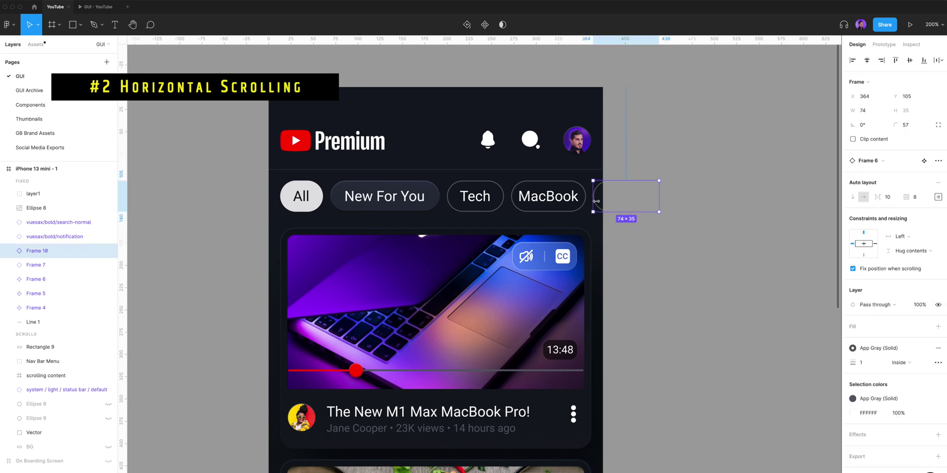
{"action": "scroll", "coordinate": [551, 220], "scroll_direction": "right", "scroll_amount": 5}
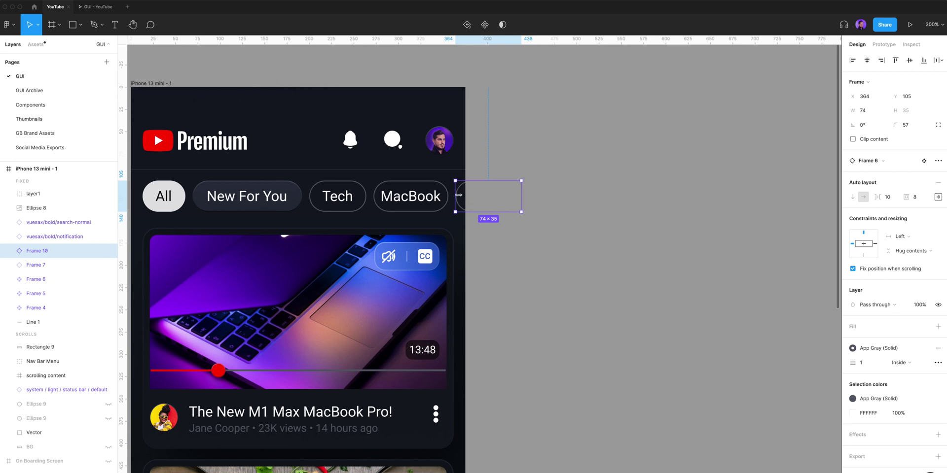
{"action": "left_click_drag", "start_coordinate": [477, 199], "coordinate": [581, 200]}
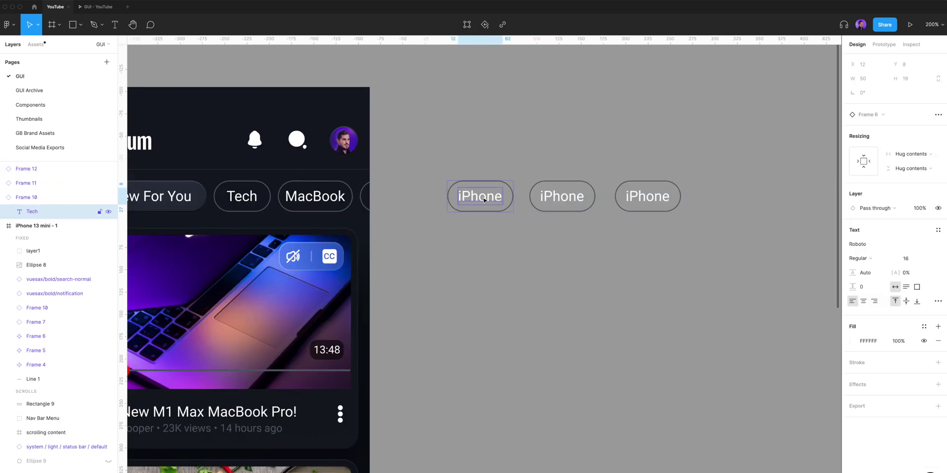
Relabel the copied chips with new categories such as 'Sony Alph' and 'Mac Studio'
{"action": "double_click", "coordinate": [484, 200]}
{"action": "type", "text": "Sony Alph"}
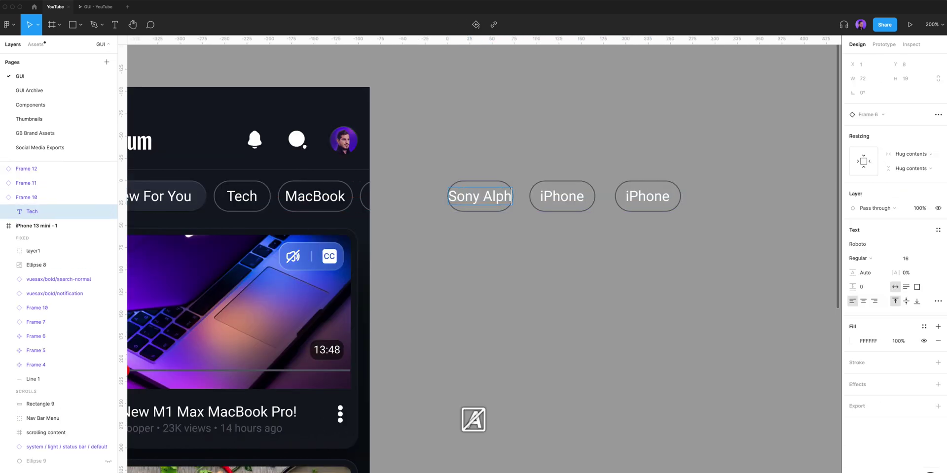
{"action": "key", "text": "Escape"}
{"action": "key", "text": "Escape"}
{"action": "double_click", "coordinate": [562, 197]}
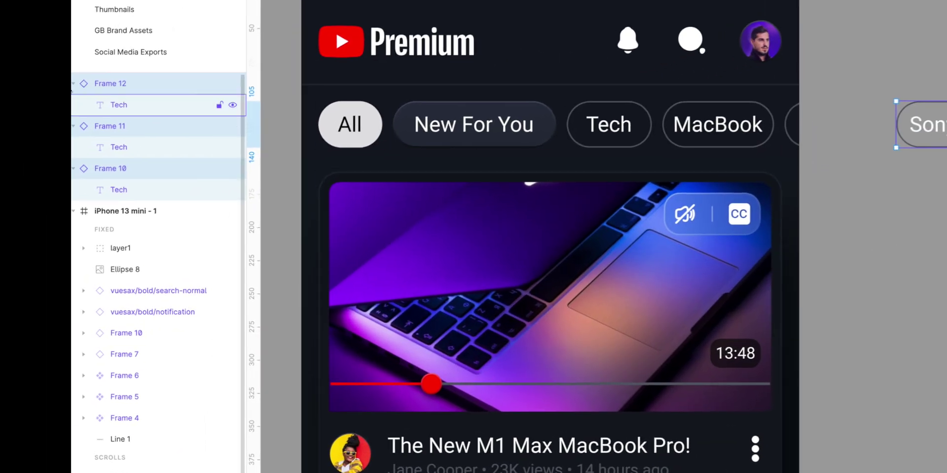
Collapse Frames 10–12 in the Layers panel and start dragging them toward the phone frame
{"action": "left_click", "coordinate": [73, 84]}
{"action": "left_click", "coordinate": [73, 104]}
{"action": "left_click", "coordinate": [74, 126]}
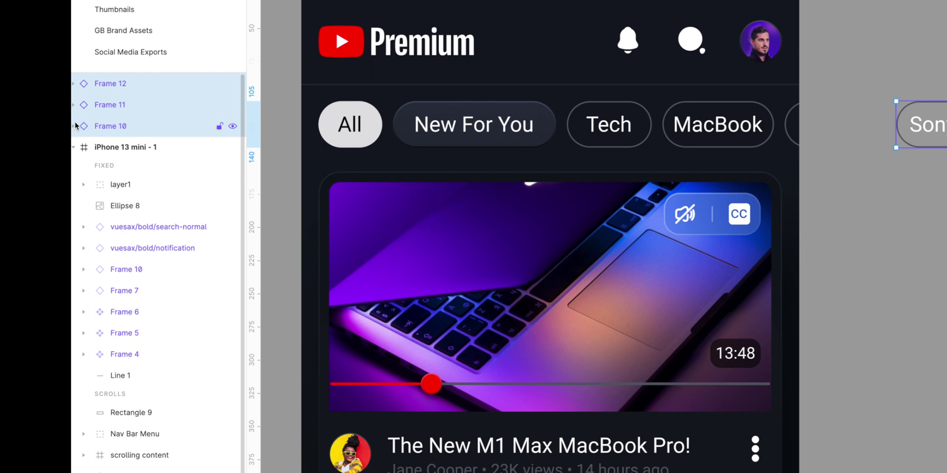
{"action": "left_click_drag", "start_coordinate": [140, 113], "coordinate": [143, 192]}
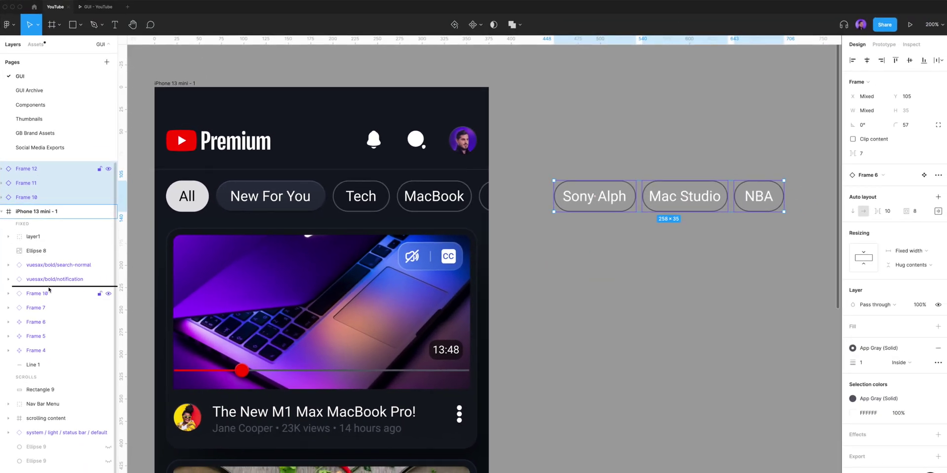
Place the new chips in the phone's header and Tidy up all eight chips into an even row
{"action": "left_click_drag", "start_coordinate": [49, 290], "coordinate": [49, 290]}
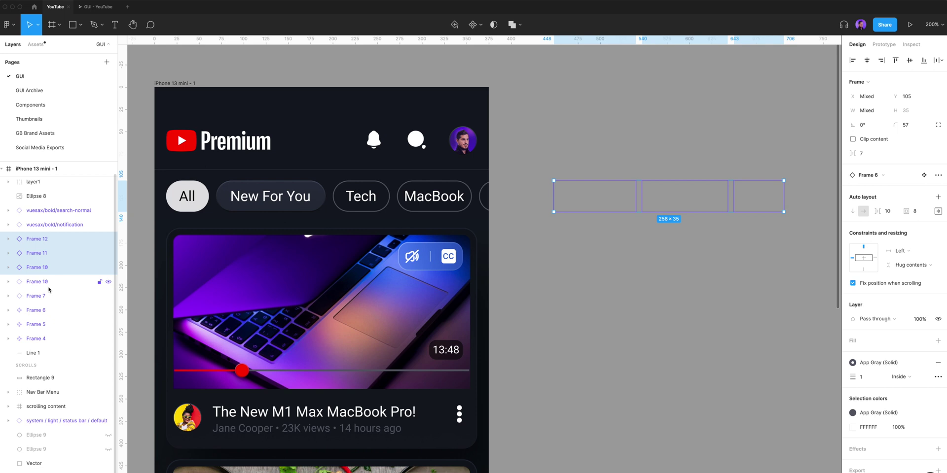
{"action": "key", "text": "super+y"}
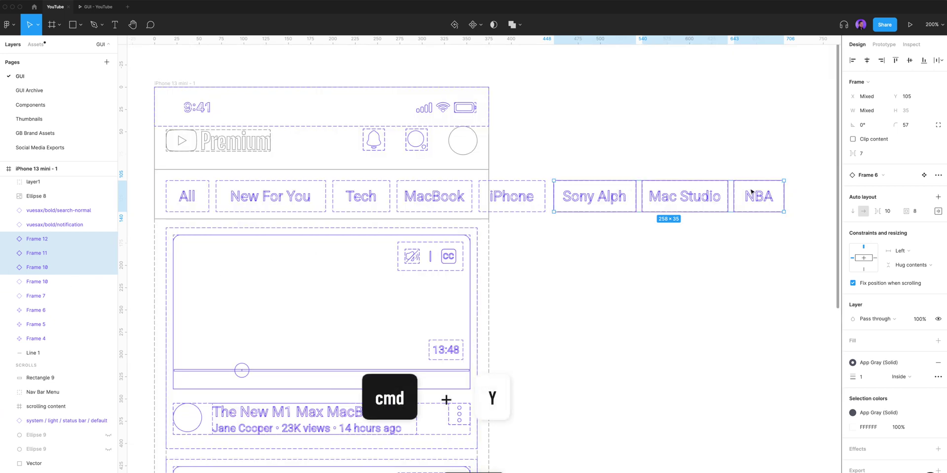
{"action": "left_click", "coordinate": [936, 60]}
{"action": "left_click", "coordinate": [903, 78]}
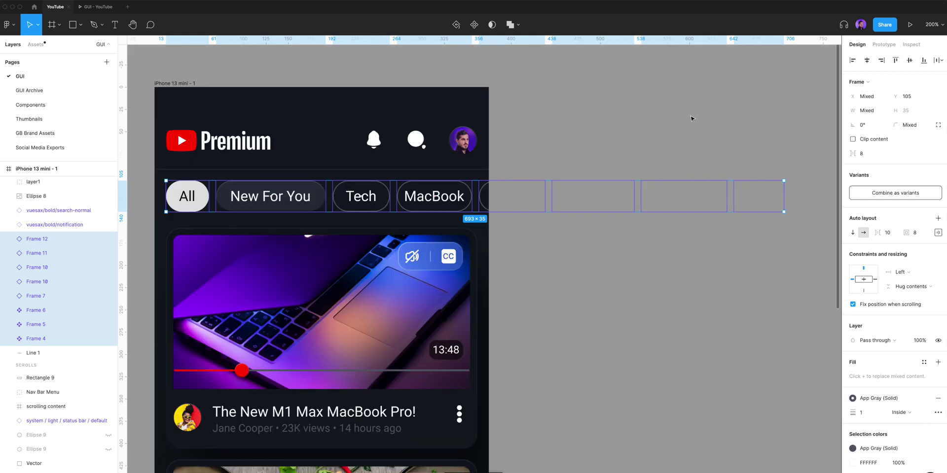
{"action": "scroll", "coordinate": [689, 120], "scroll_direction": "left", "scroll_amount": 2}
{"action": "left_click", "coordinate": [688, 121]}
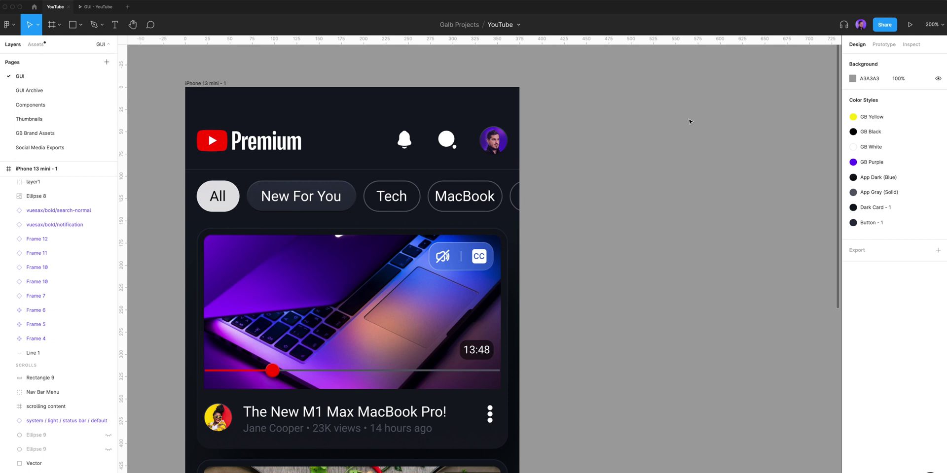
Select Frame 12 through Frame 4 and wrap them in a new frame, Frame 13
{"action": "key", "text": "alt+super+g"}
{"action": "left_click", "coordinate": [54, 239]}
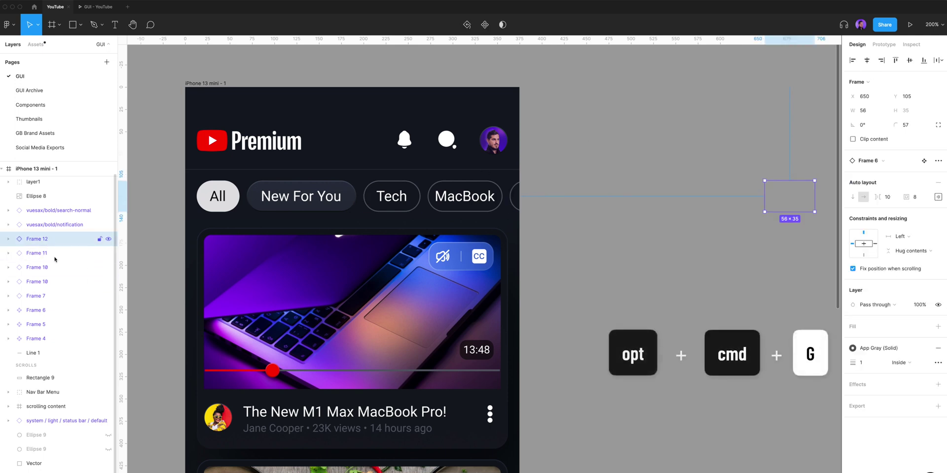
{"action": "left_click", "coordinate": [54, 339], "text": "shift"}
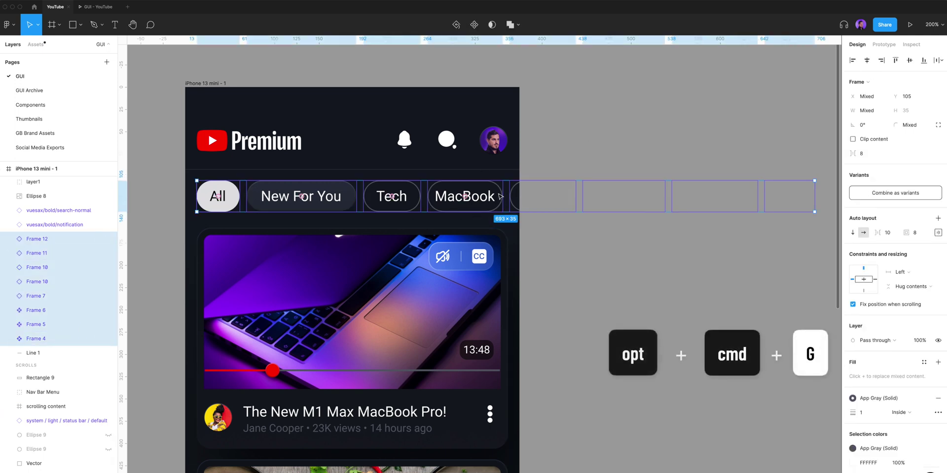
{"action": "key", "text": "alt+super+g"}
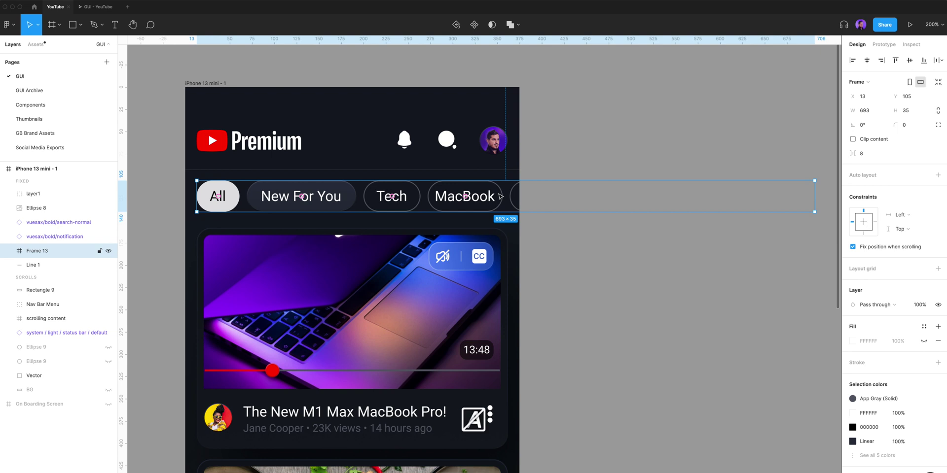
Narrow Frame 13 to 362 wide and set its overflow to Horizontal scrolling
{"action": "left_click_drag", "start_coordinate": [813, 193], "coordinate": [520, 199]}
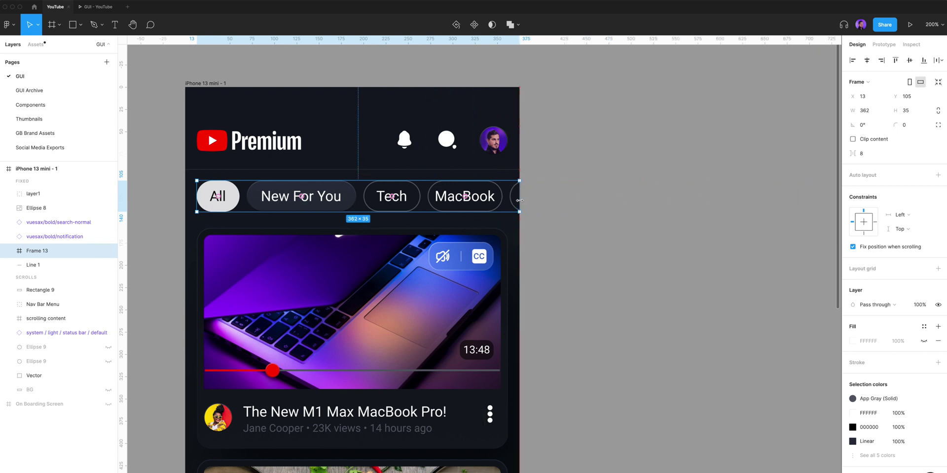
{"action": "left_click", "coordinate": [681, 128]}
{"action": "left_click", "coordinate": [884, 44]}
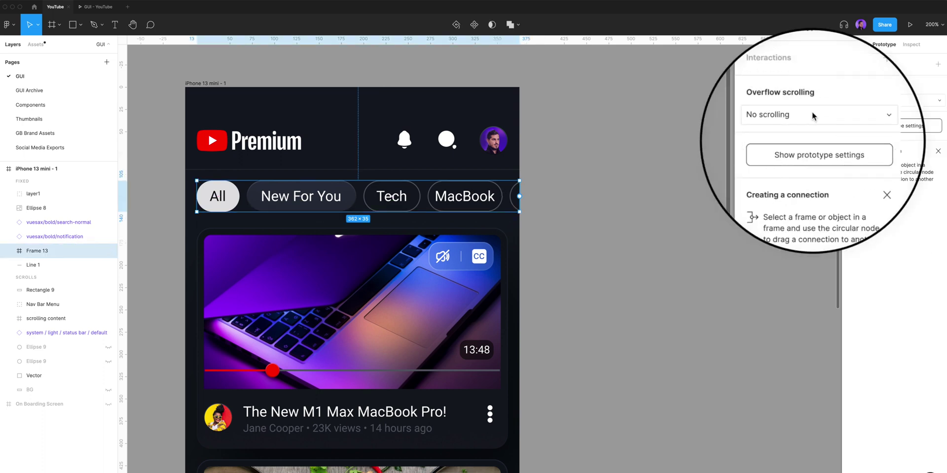
{"action": "left_click", "coordinate": [890, 99]}
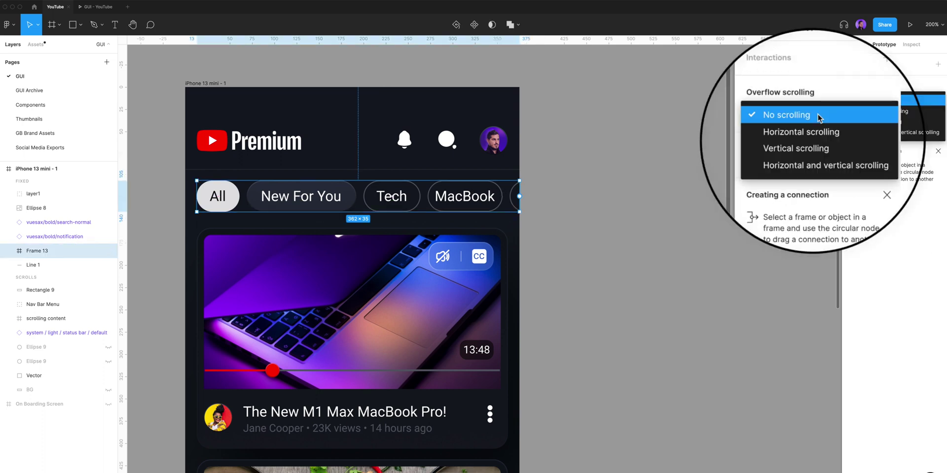
{"action": "left_click", "coordinate": [801, 132]}
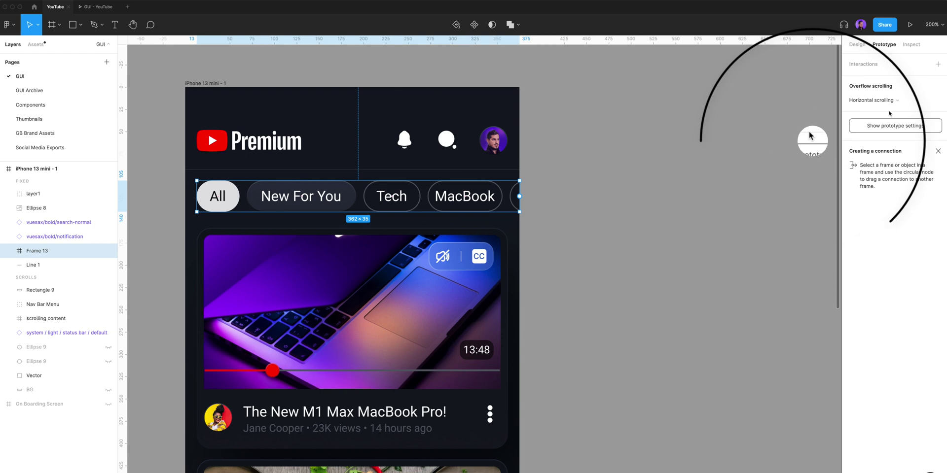
{"action": "left_click", "coordinate": [748, 113]}
{"action": "left_click", "coordinate": [909, 24]}
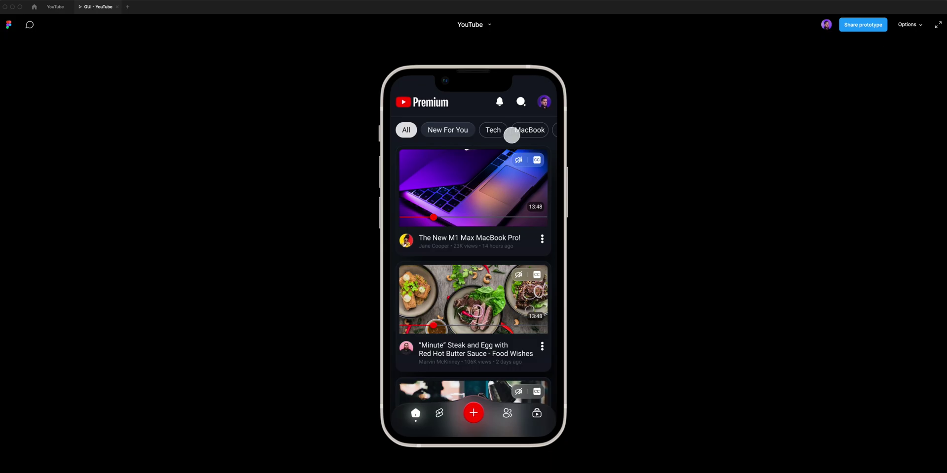
{"action": "left_click_drag", "start_coordinate": [519, 129], "coordinate": [448, 129]}
{"action": "left_click_drag", "start_coordinate": [519, 128], "coordinate": [483, 131]}
{"action": "scroll", "coordinate": [483, 131], "scroll_direction": "left", "scroll_amount": 5}
{"action": "scroll", "coordinate": [476, 192], "scroll_direction": "down", "scroll_amount": 10}
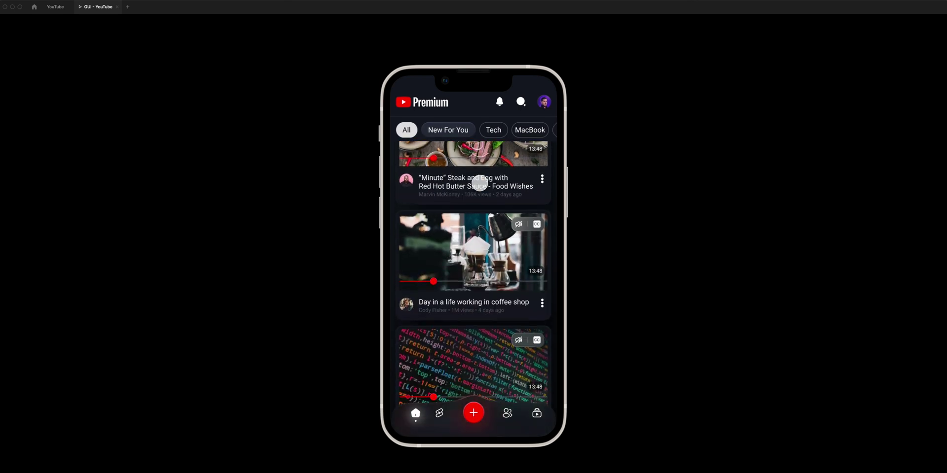
{"action": "key", "text": "ctrl+shift+Tab"}
{"action": "scroll", "coordinate": [605, 395], "scroll_direction": "down", "scroll_amount": 1}
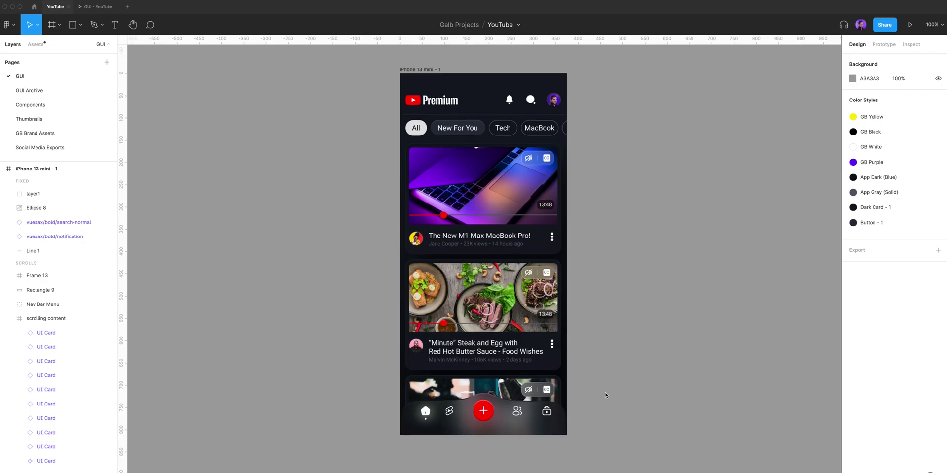
{"action": "left_click", "coordinate": [476, 171]}
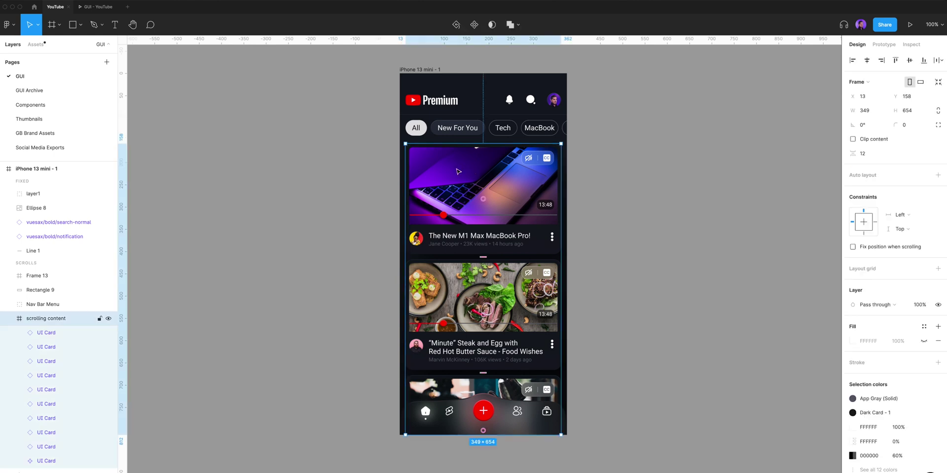